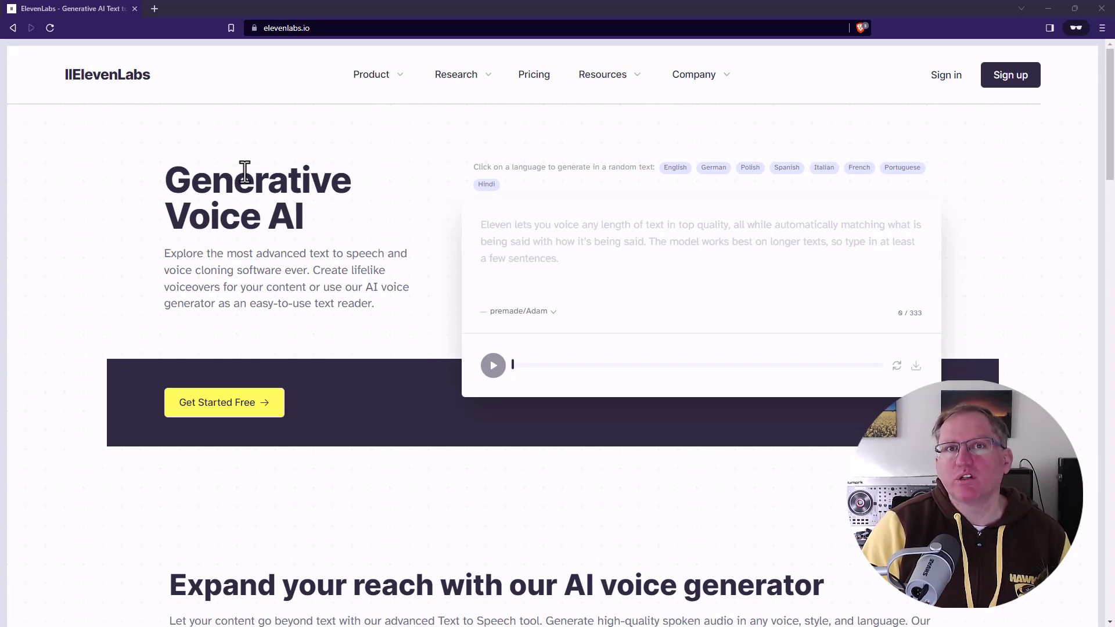
# - Scroll down through the homepage product sections and back toward the top
pyautogui.scroll(-9, 238, 175)
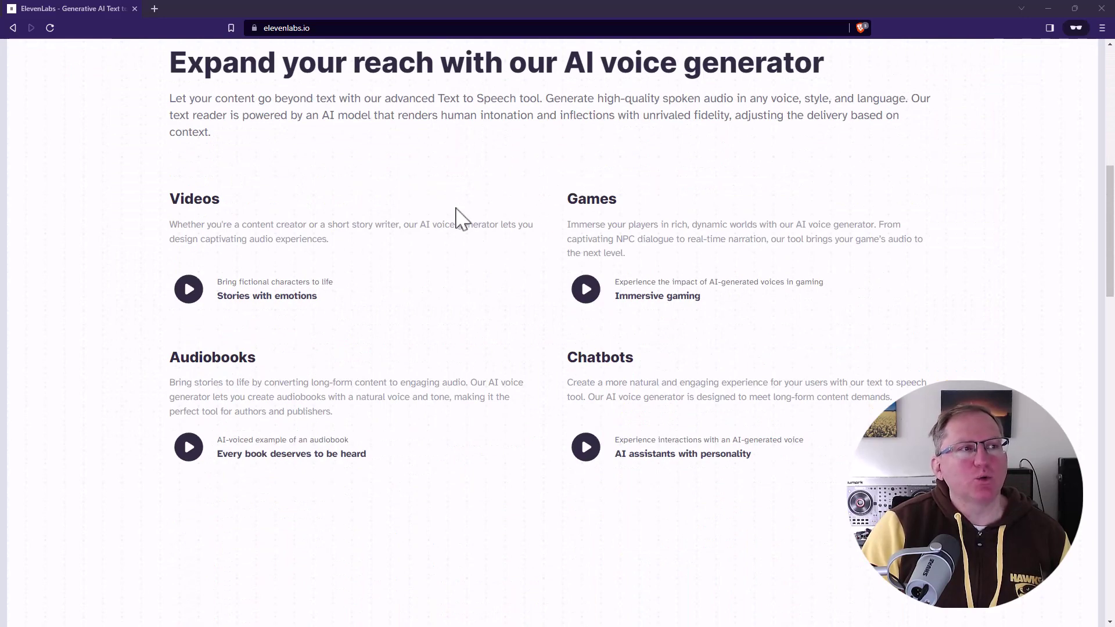
pyautogui.scroll(-9, 455, 216)
pyautogui.scroll(-3, 456, 216)
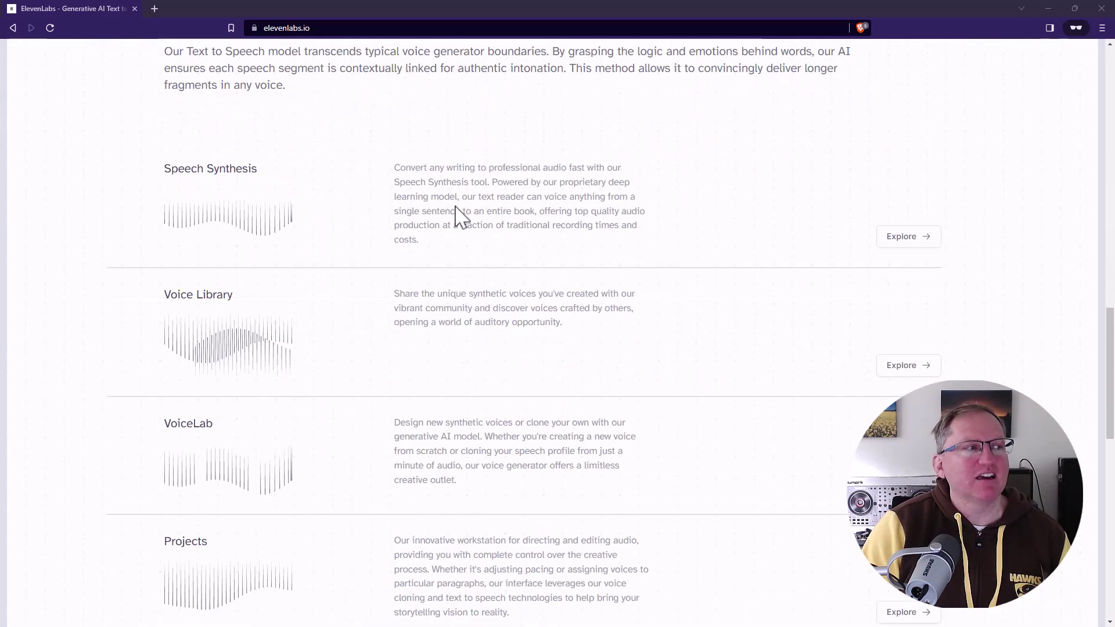
pyautogui.scroll(-4, 411, 209)
pyautogui.scroll(-10, 412, 212)
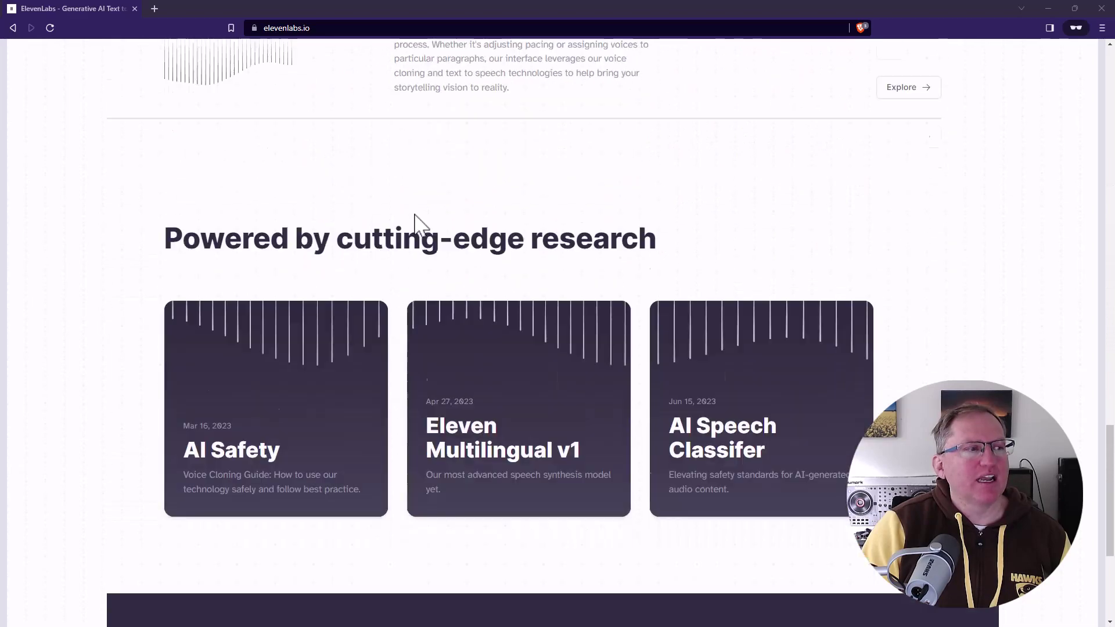
pyautogui.scroll(20, 735, 260)
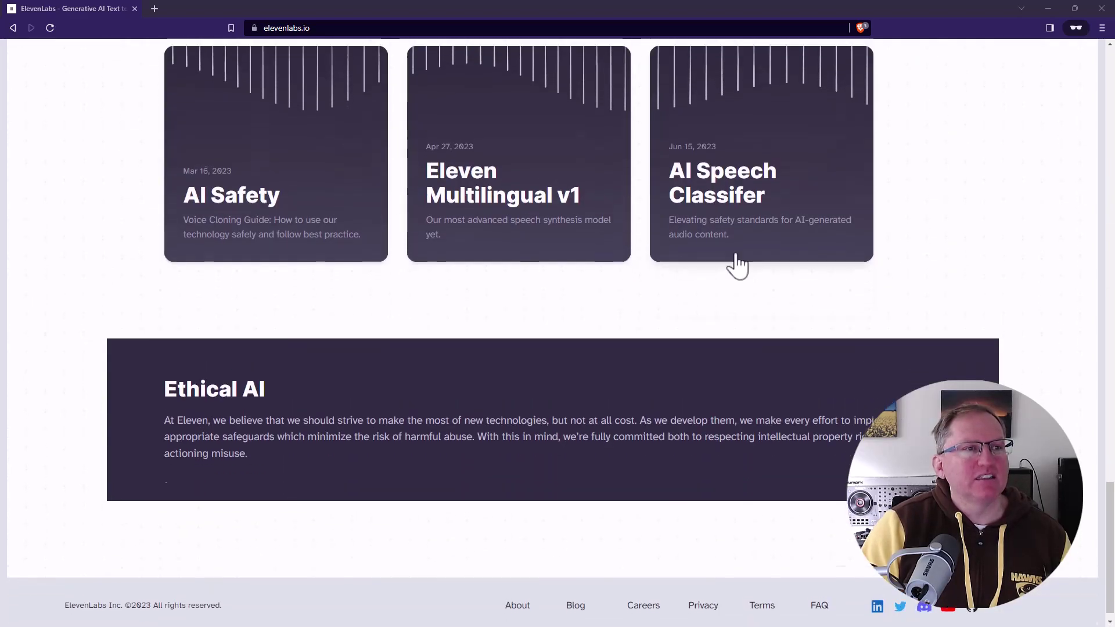
pyautogui.scroll(5, 736, 251)
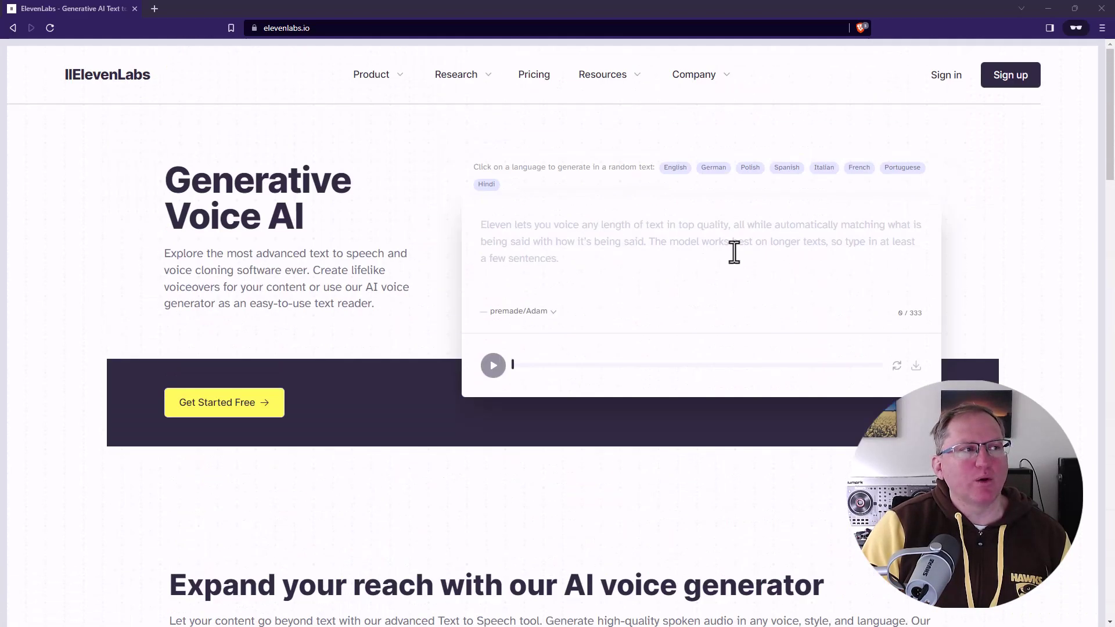
# - Open the Pricing page and scroll through the Free, Starter and Creator plans
pyautogui.click(533, 82)
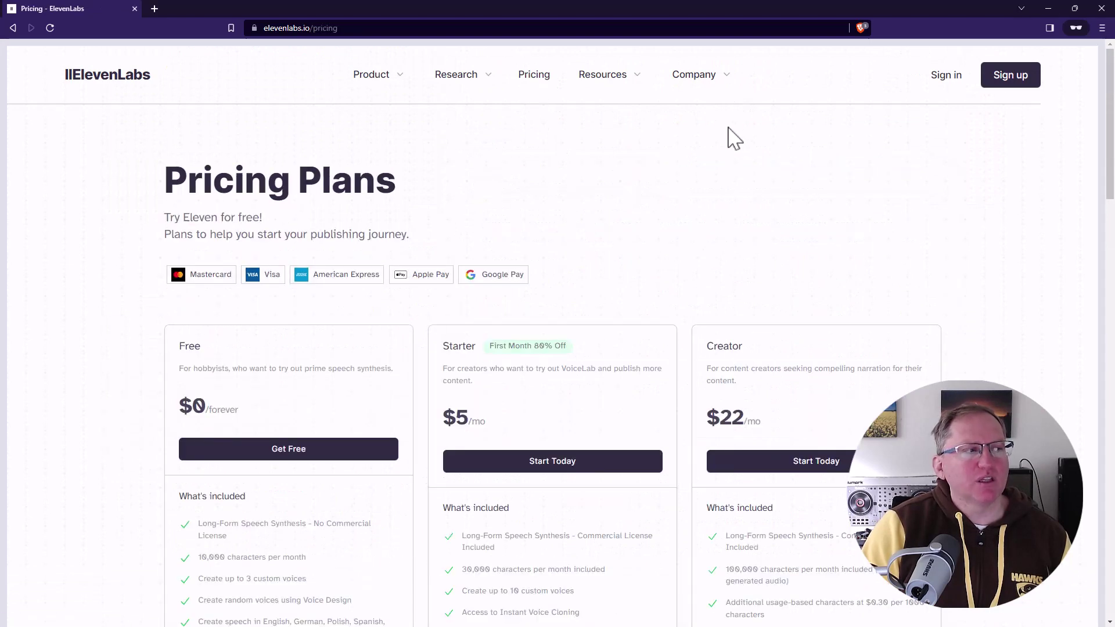
pyautogui.scroll(-2, 697, 137)
pyautogui.scroll(-2, 552, 193)
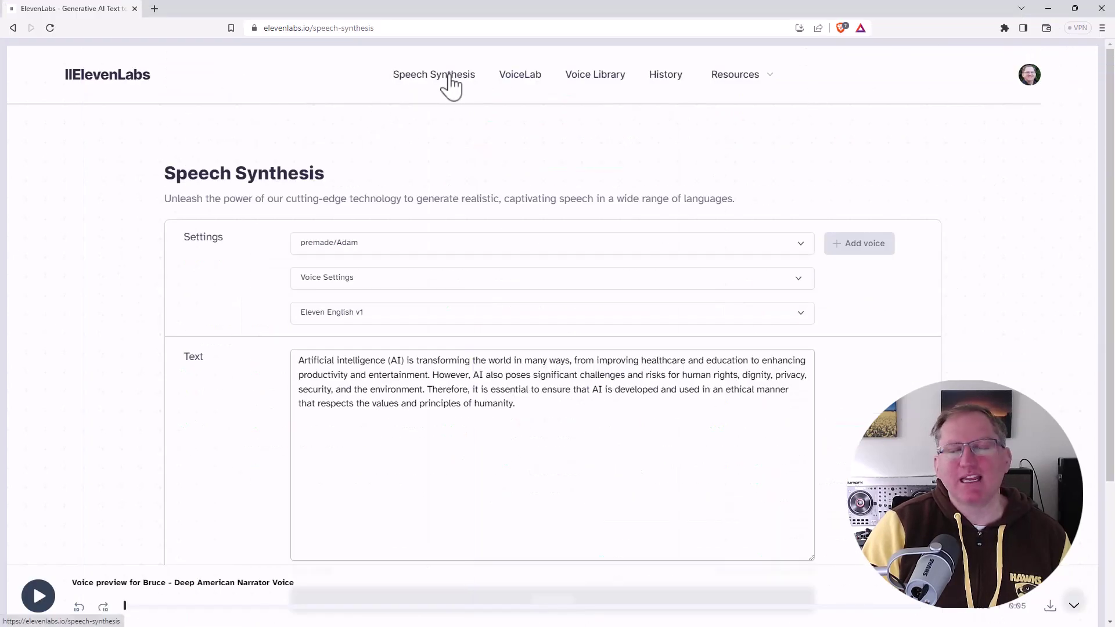
# - Expand Voice Settings to show Stability and Clarity + Similarity sliders, then place the caret at the script's end
pyautogui.scroll(-2, 729, 186)
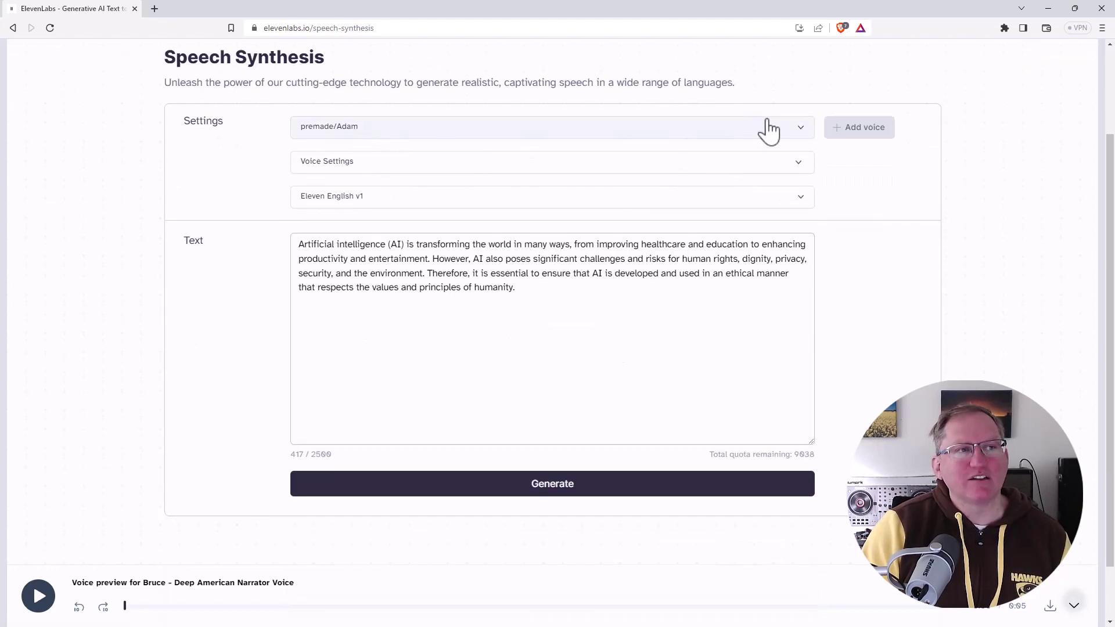
pyautogui.click(351, 165)
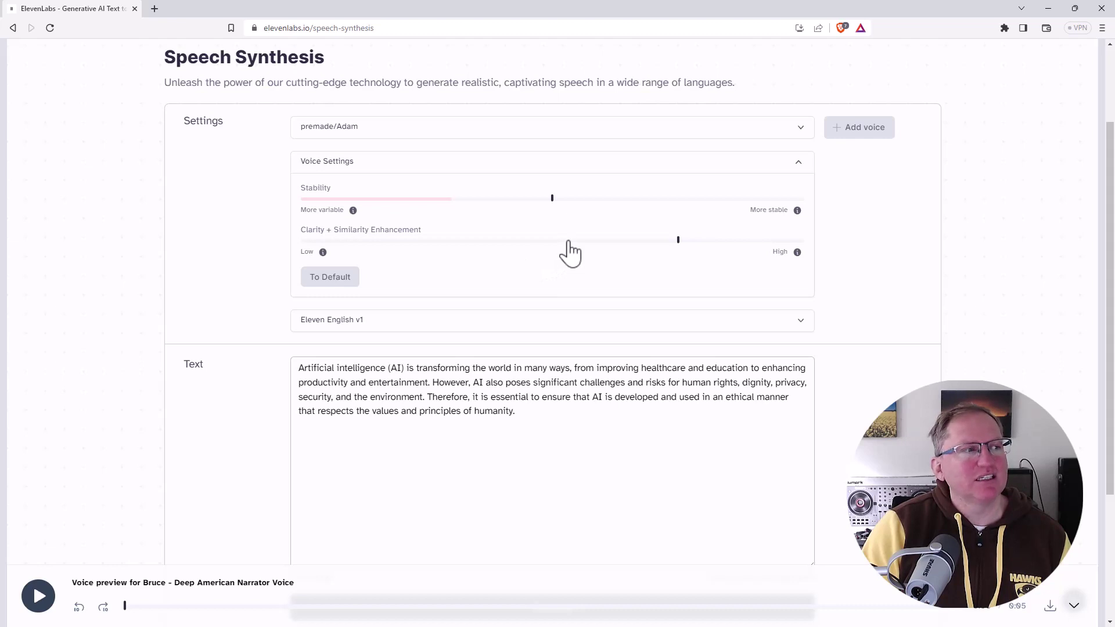
pyautogui.scroll(-3, 569, 250)
pyautogui.click(526, 235)
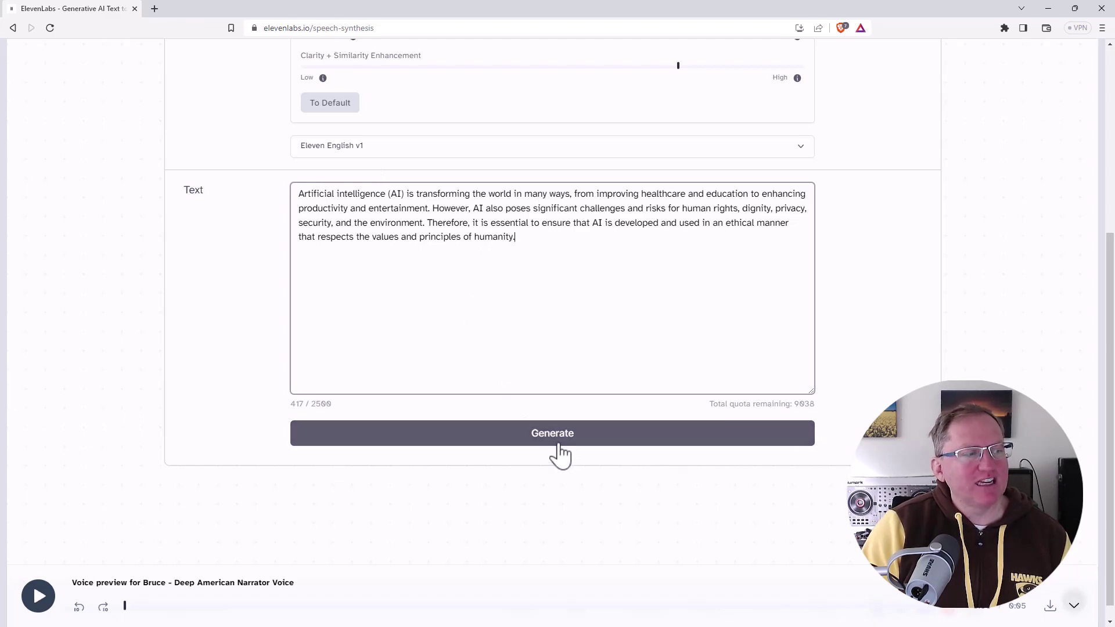
# - Highlight the remaining quota of 9038 characters
pyautogui.scroll(5, 639, 305)
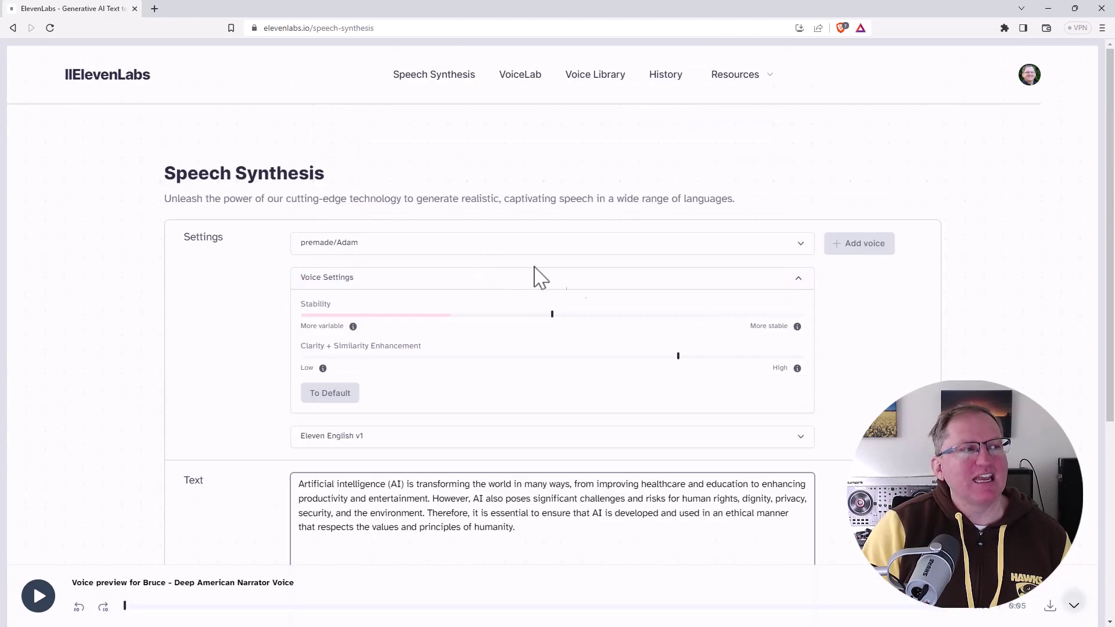
pyautogui.scroll(-5, 639, 376)
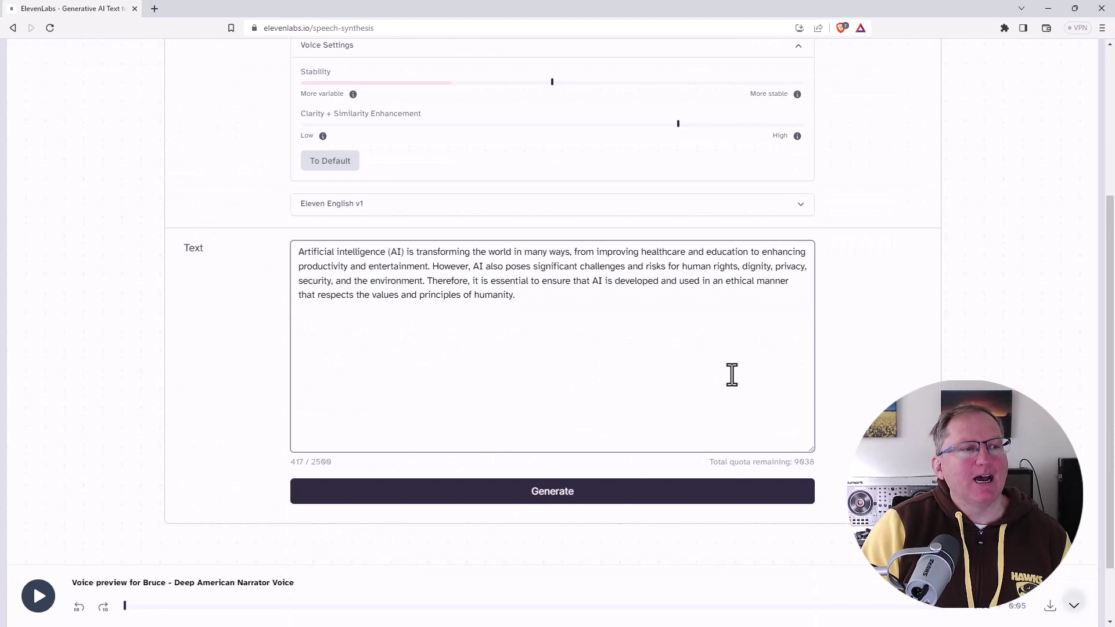
pyautogui.doubleClick(804, 386)
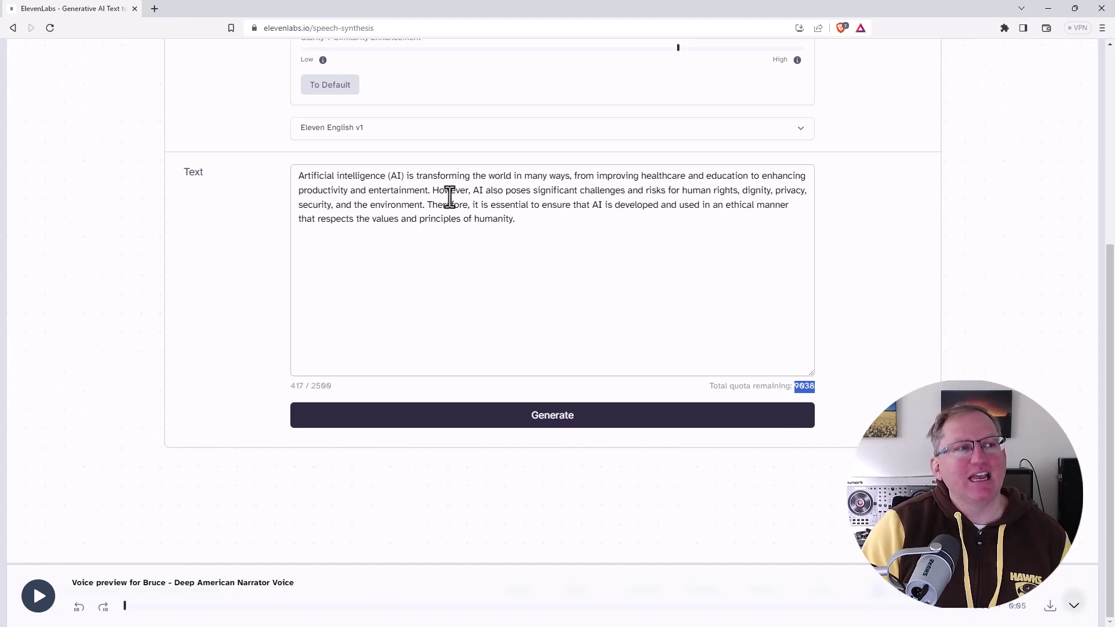
pyautogui.scroll(5, 824, 239)
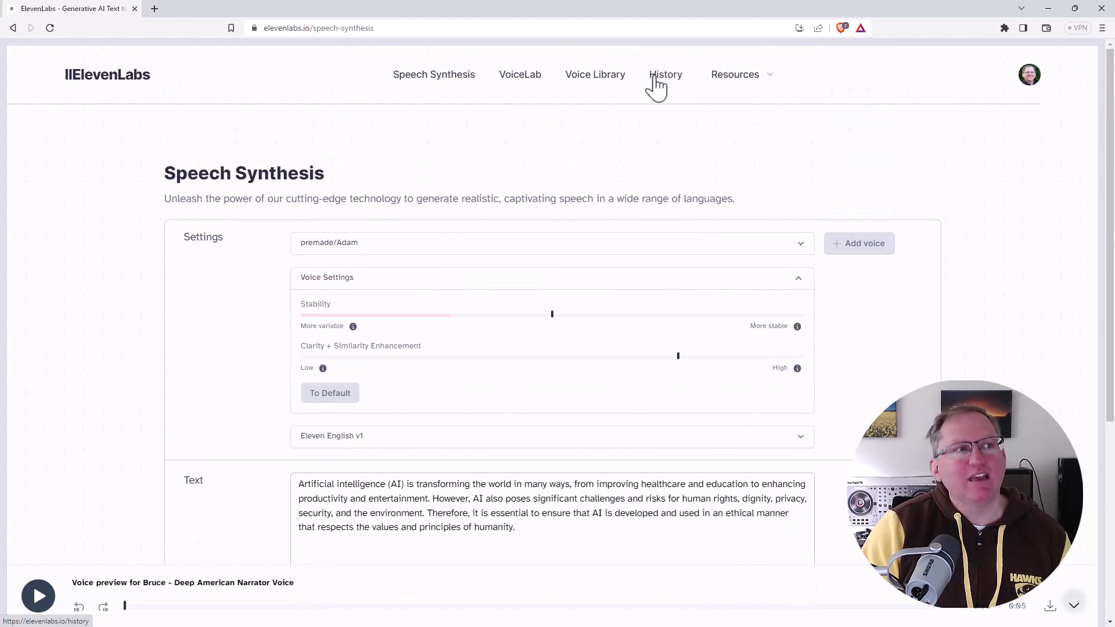
# - In History, play and stop the Rachel sample, then the Adam sample
pyautogui.click(664, 77)
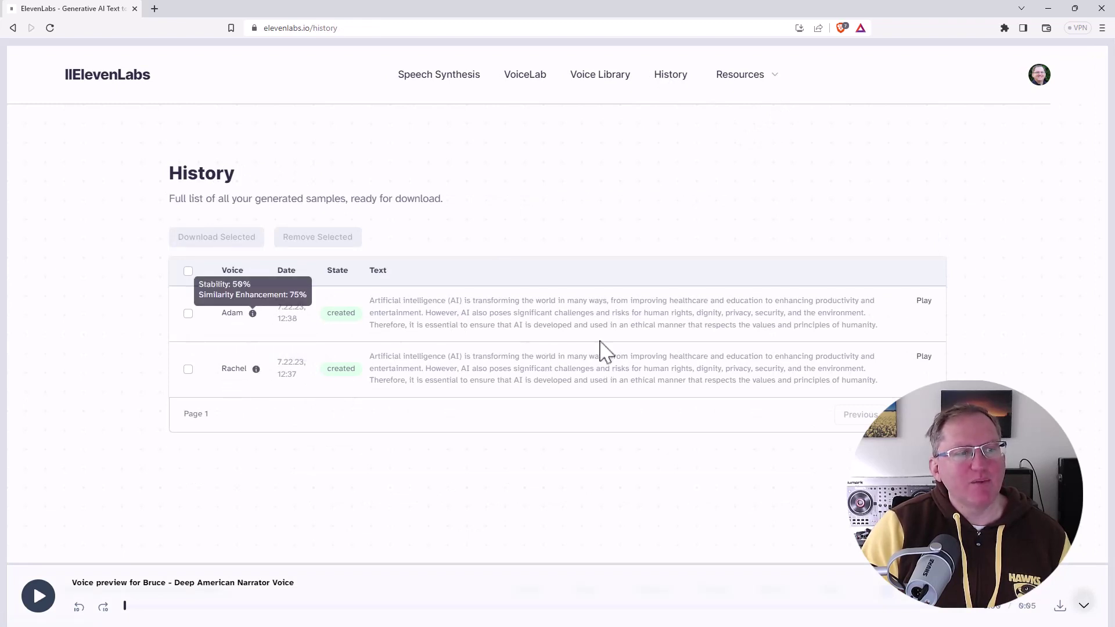
pyautogui.click(924, 357)
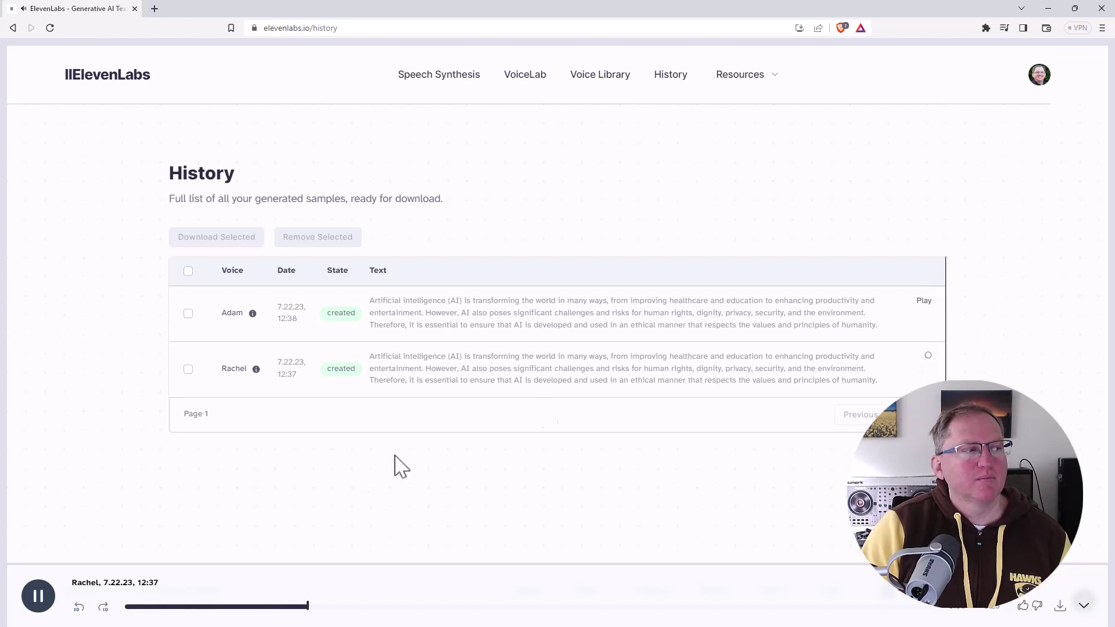
pyautogui.click(38, 595)
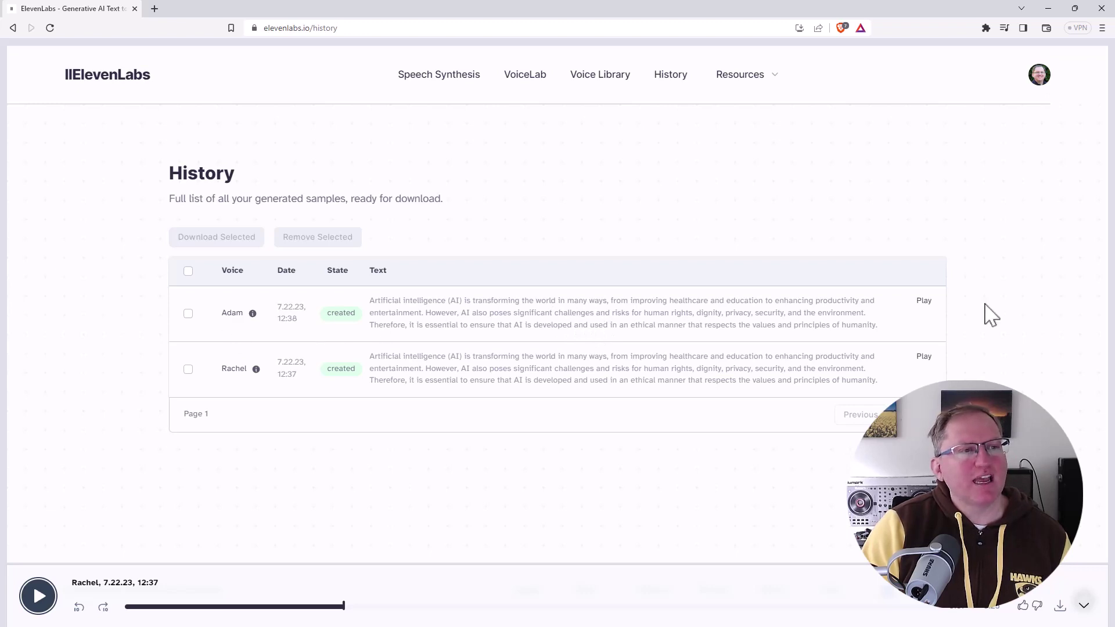
pyautogui.click(925, 308)
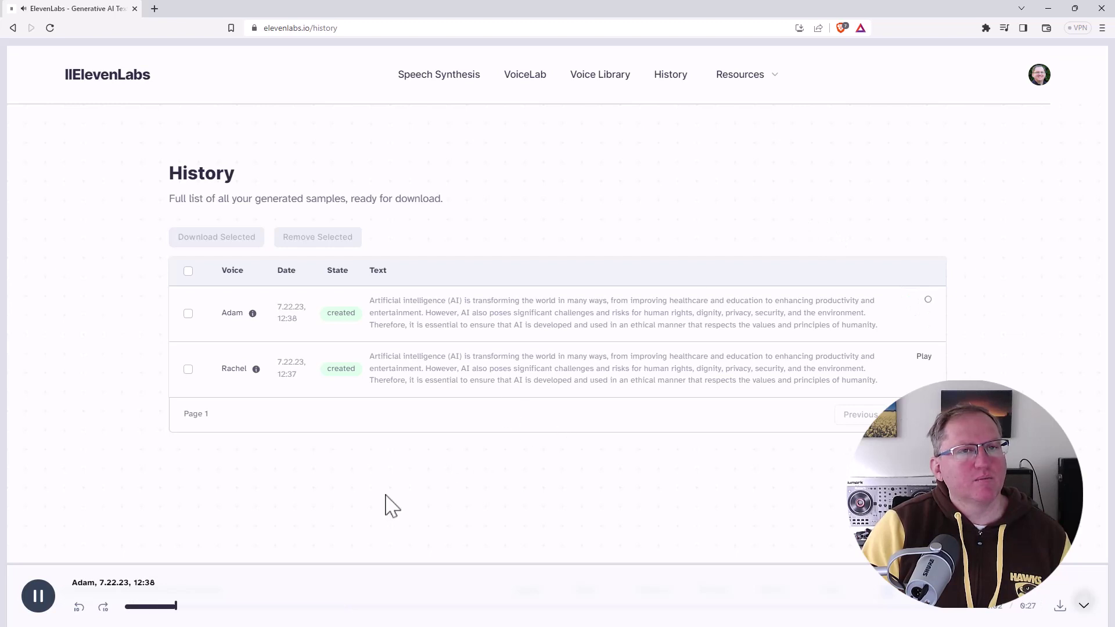
pyautogui.click(38, 598)
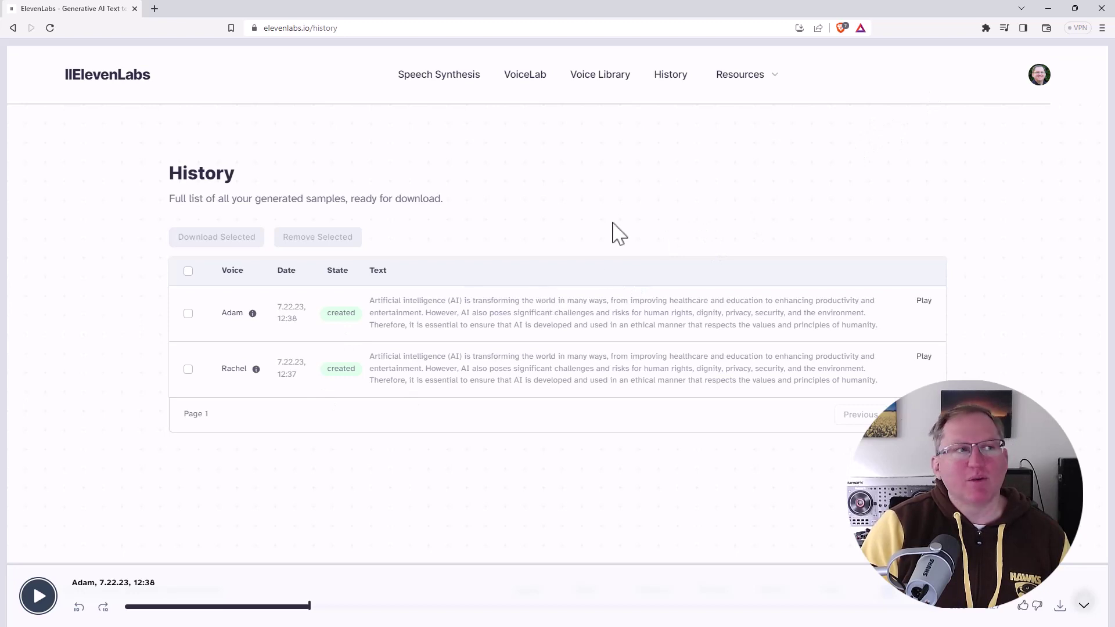
# - Open the Voice Library and preview the Valley Girl and Bruce narrator samples, pausing Bruce
pyautogui.click(610, 78)
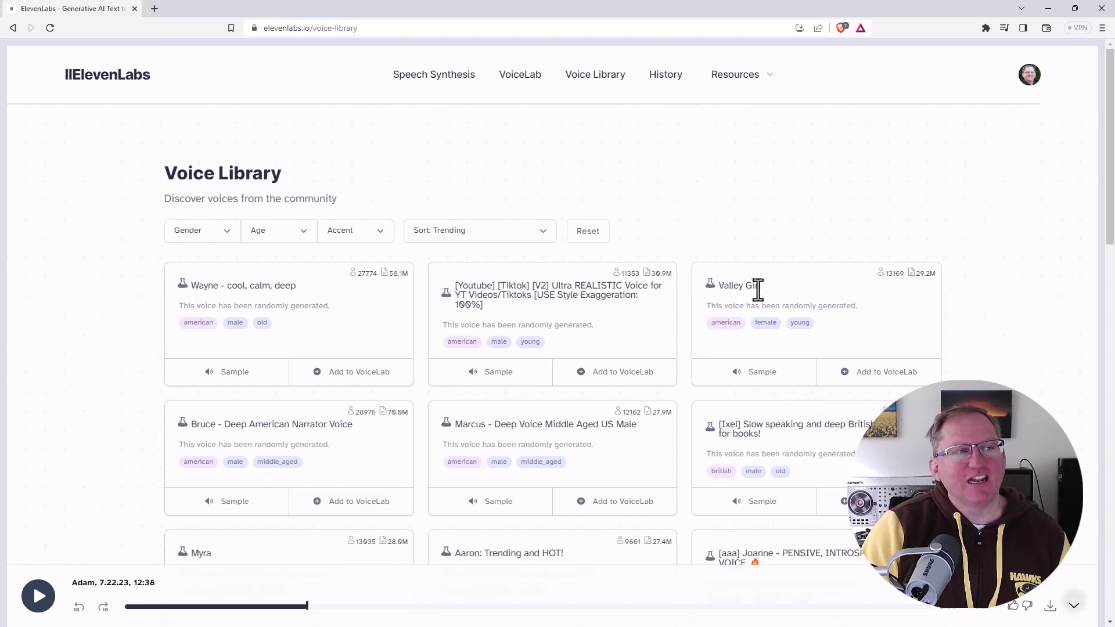
pyautogui.click(757, 374)
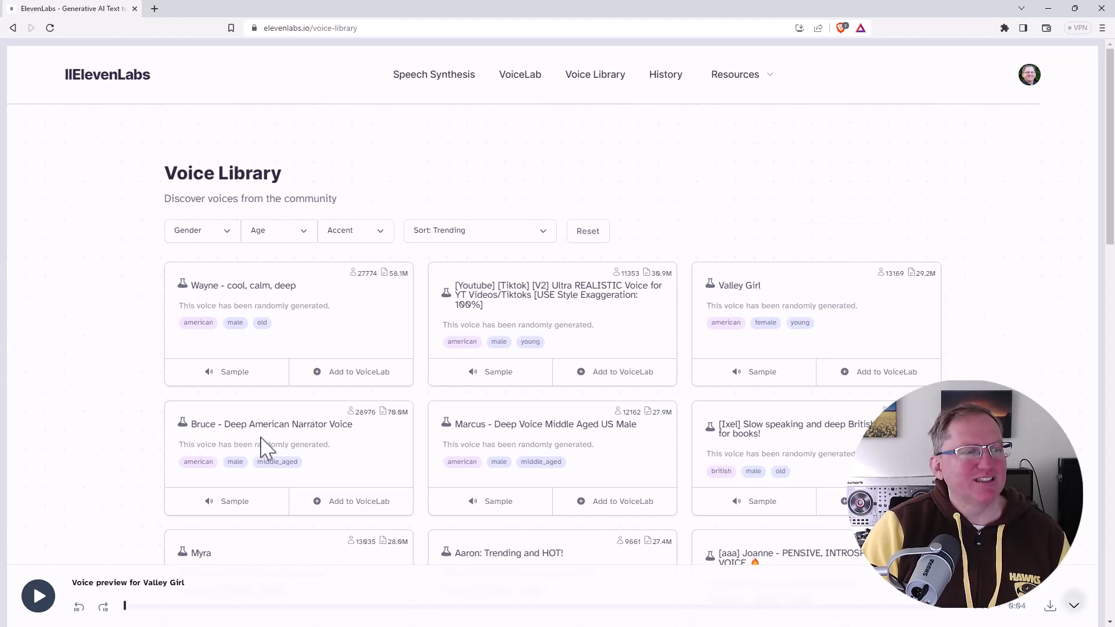
pyautogui.click(237, 502)
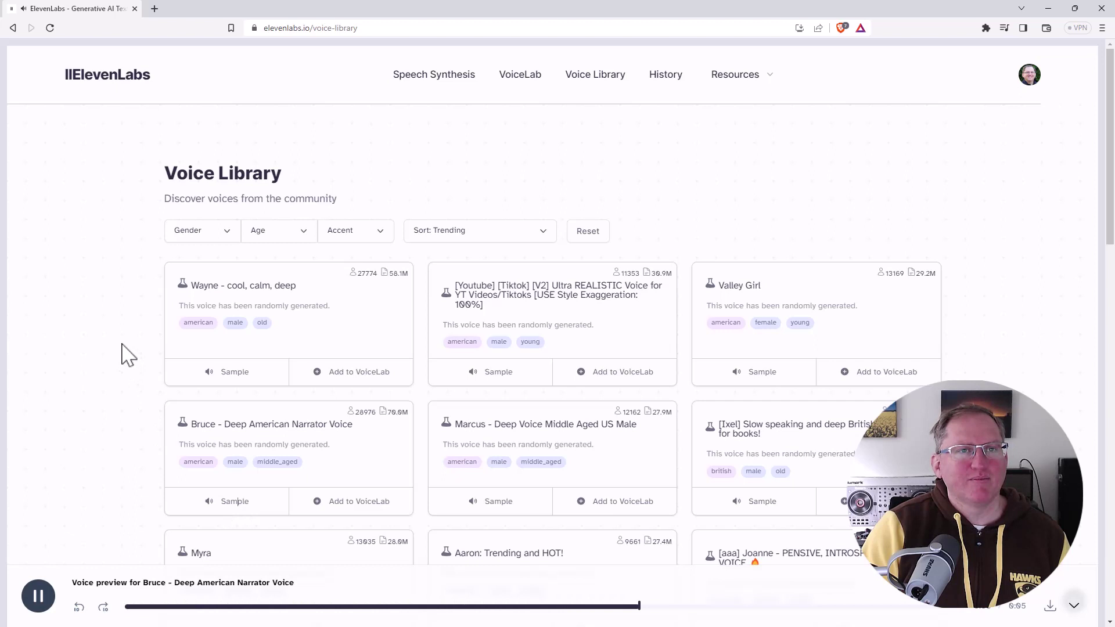
pyautogui.click(36, 595)
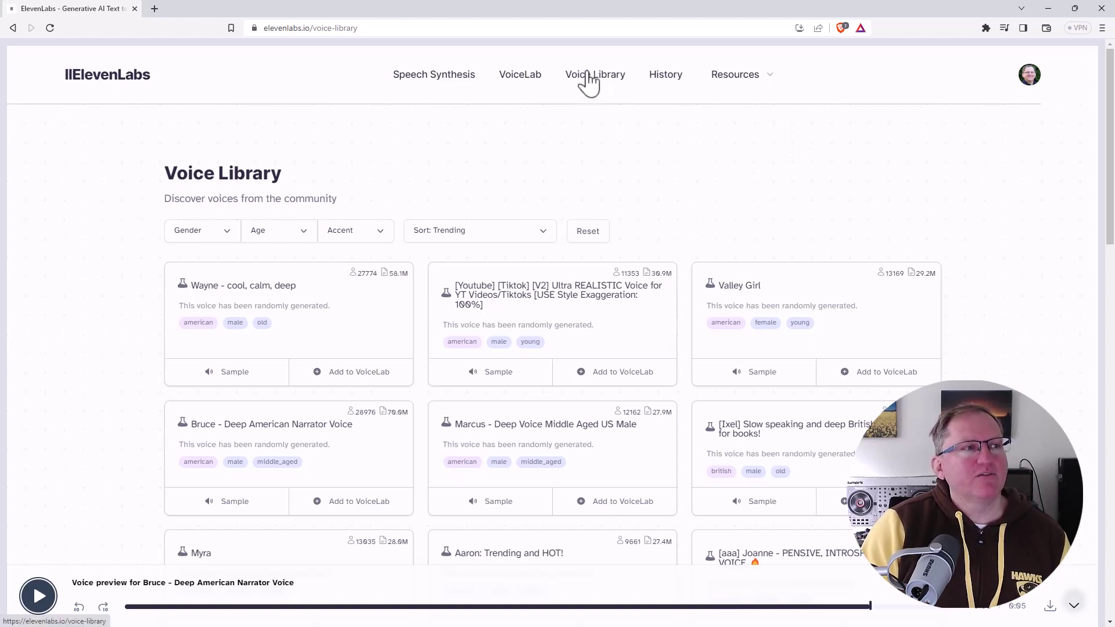
# - In VoiceLab, add a new voice and choose Voice Design
pyautogui.click(530, 82)
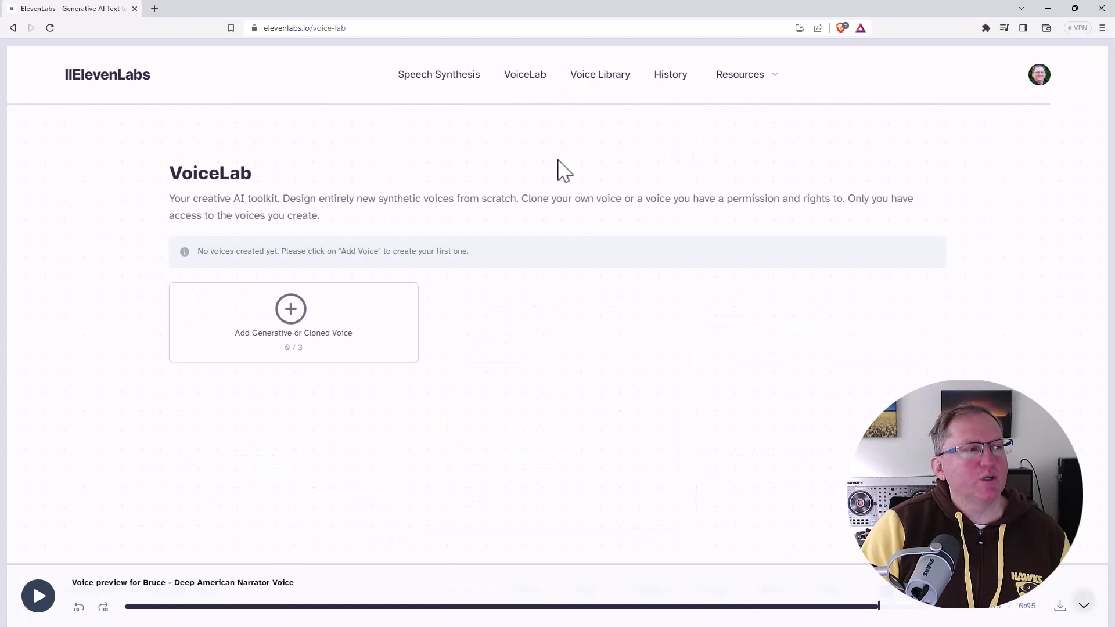
pyautogui.click(290, 312)
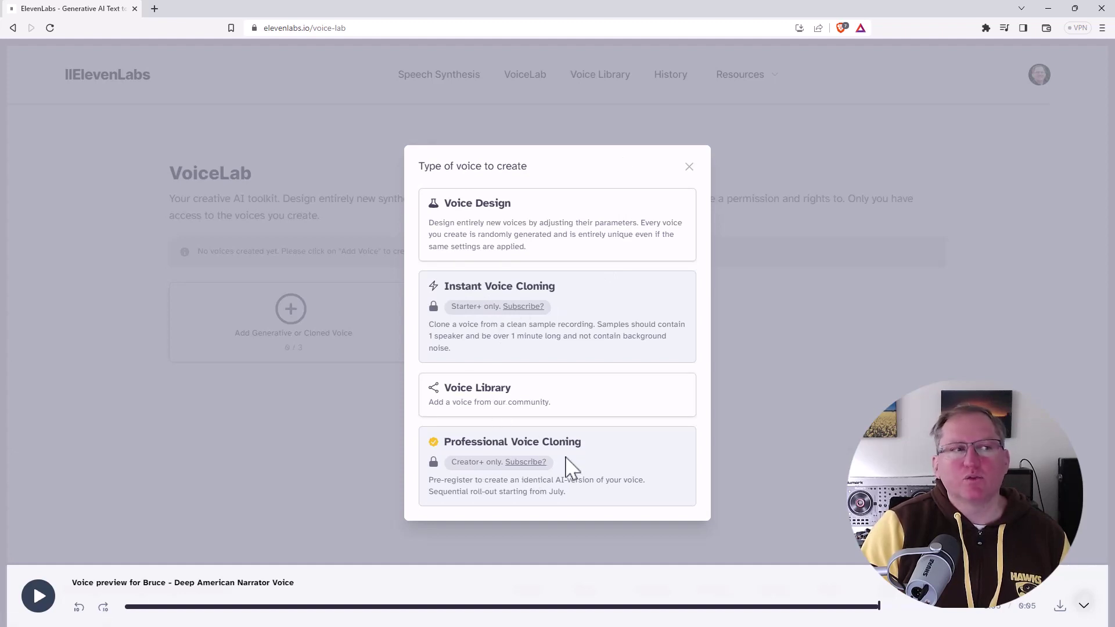
pyautogui.click(526, 221)
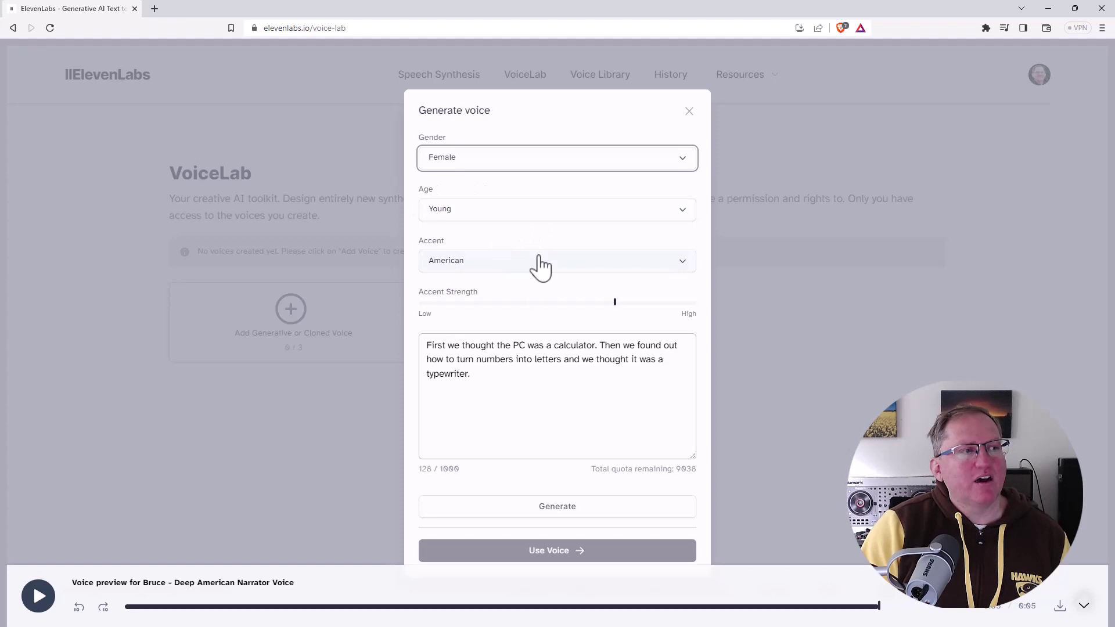
# - Generate a voice with an Australian accent at maximum strength, then stop its playback
pyautogui.click(680, 263)
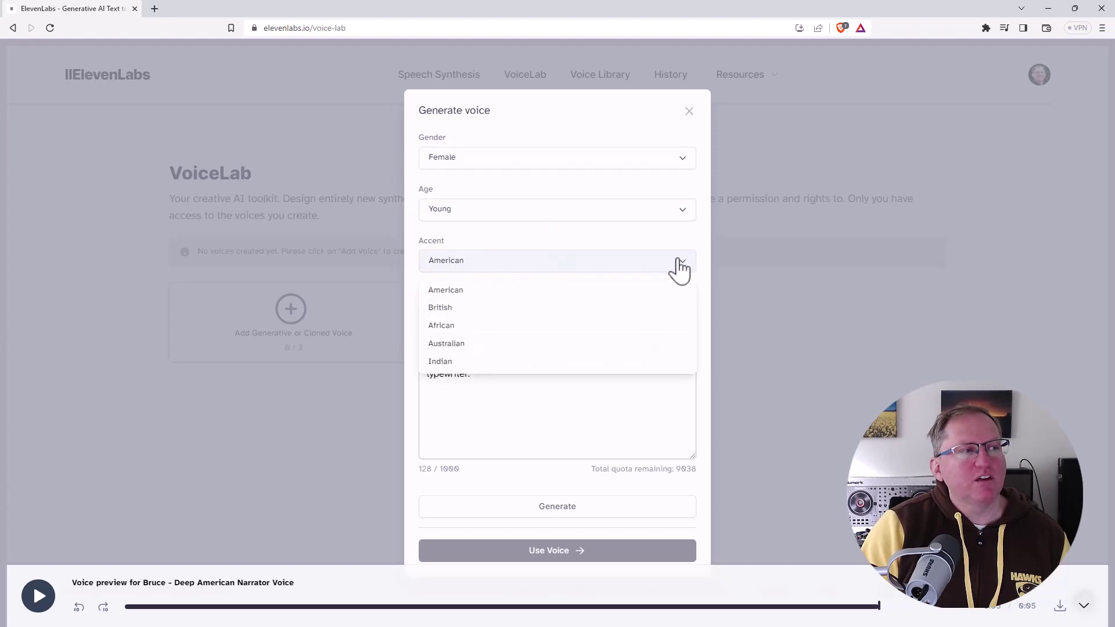
pyautogui.click(461, 346)
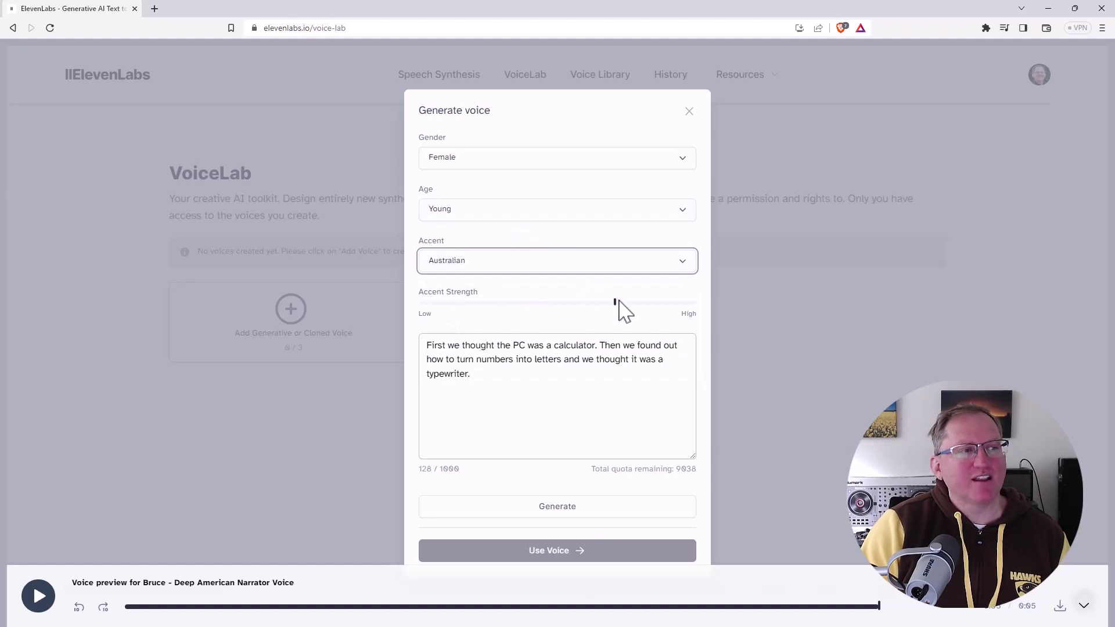
pyautogui.moveTo(614, 305)
pyautogui.moveTo(613, 305); pyautogui.dragTo(707, 311)
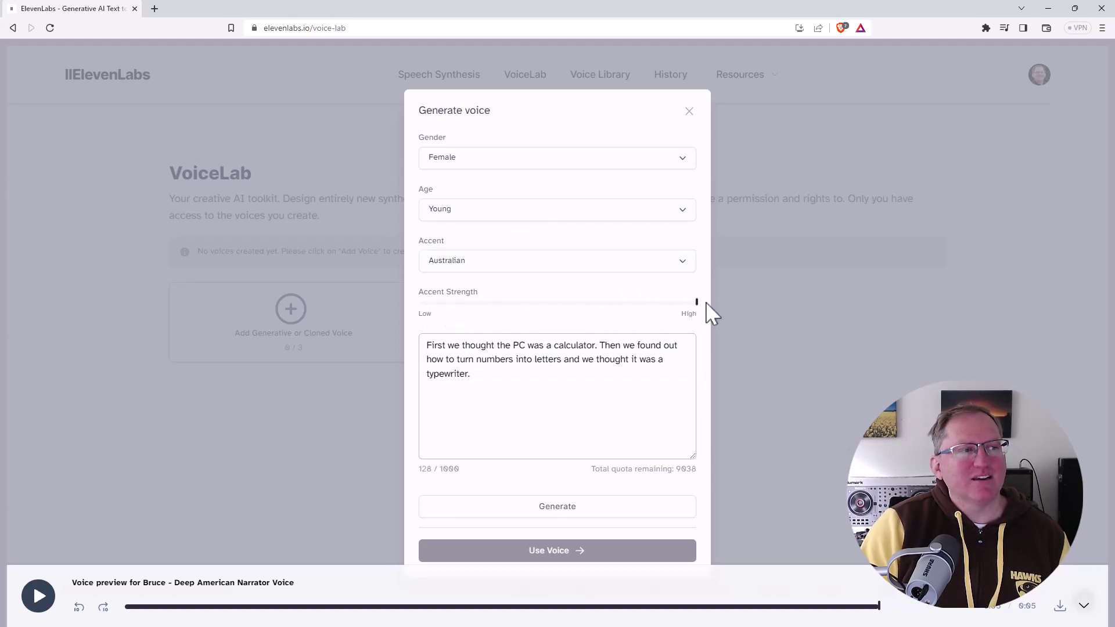
pyautogui.click(562, 511)
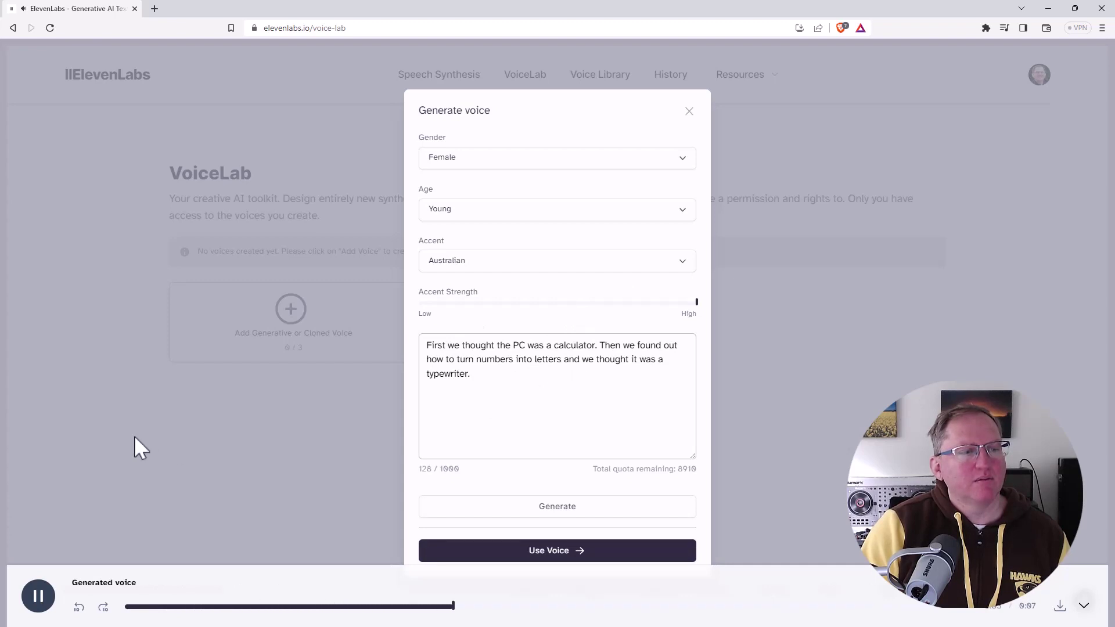
pyautogui.click(38, 598)
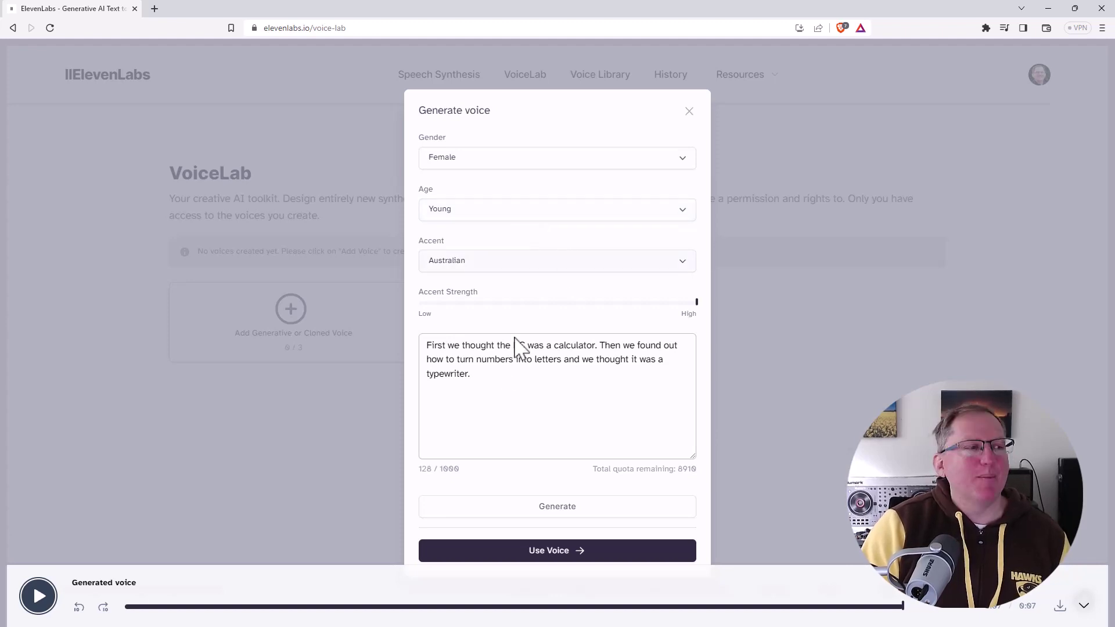
# - Switch the accent to British and close the voice design form
pyautogui.click(486, 269)
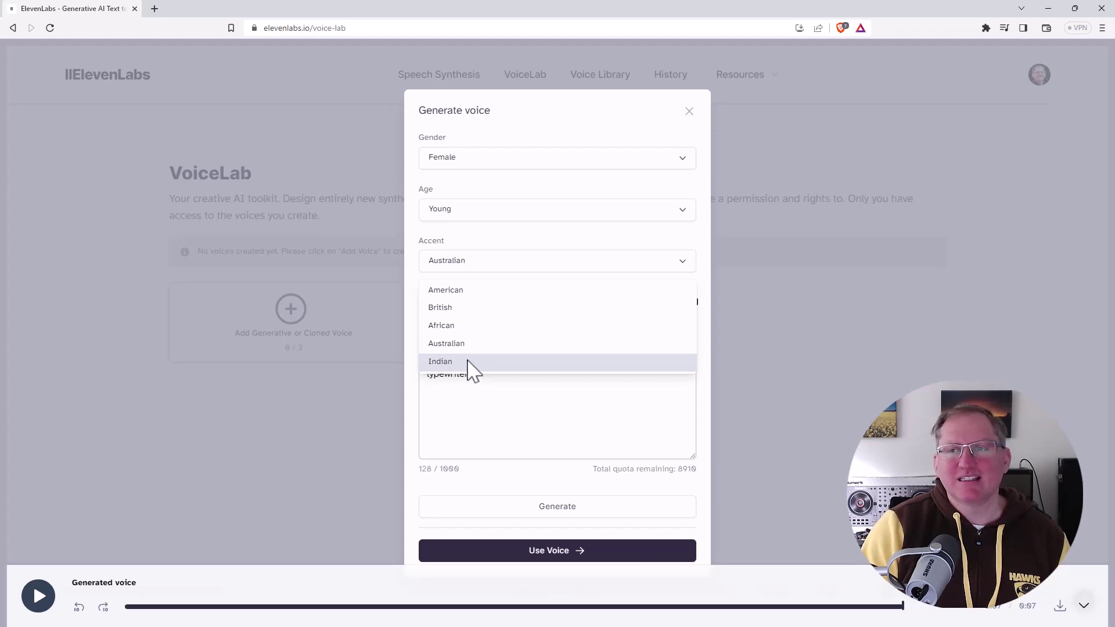
pyautogui.click(507, 310)
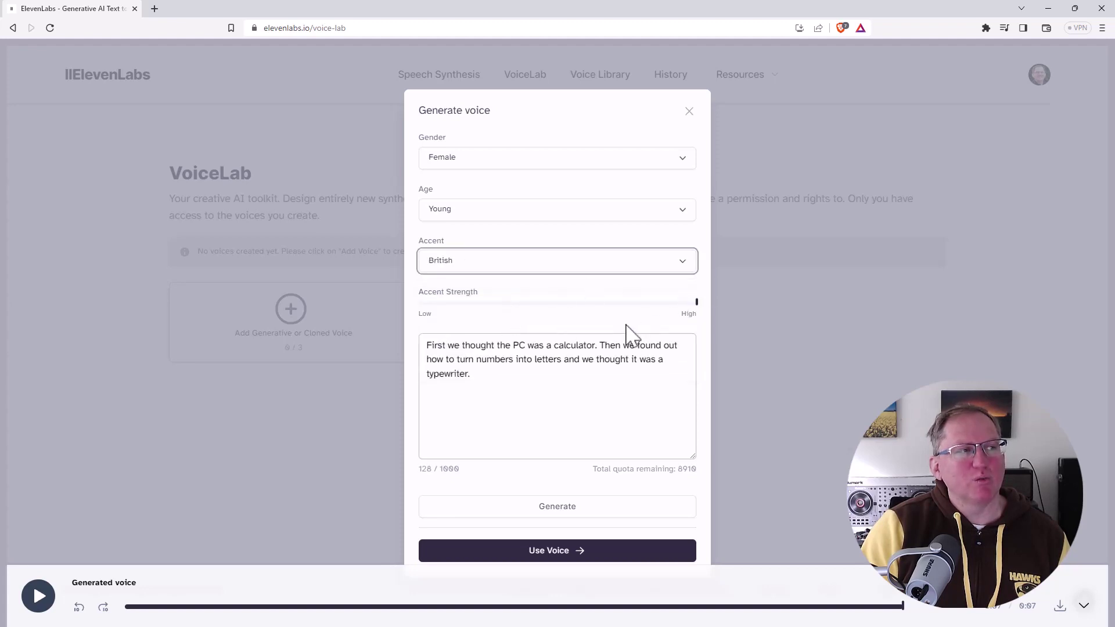
pyautogui.click(689, 111)
# - In the Voice Library, browse the Gender and Accent filter options without applying any
pyautogui.click(602, 75)
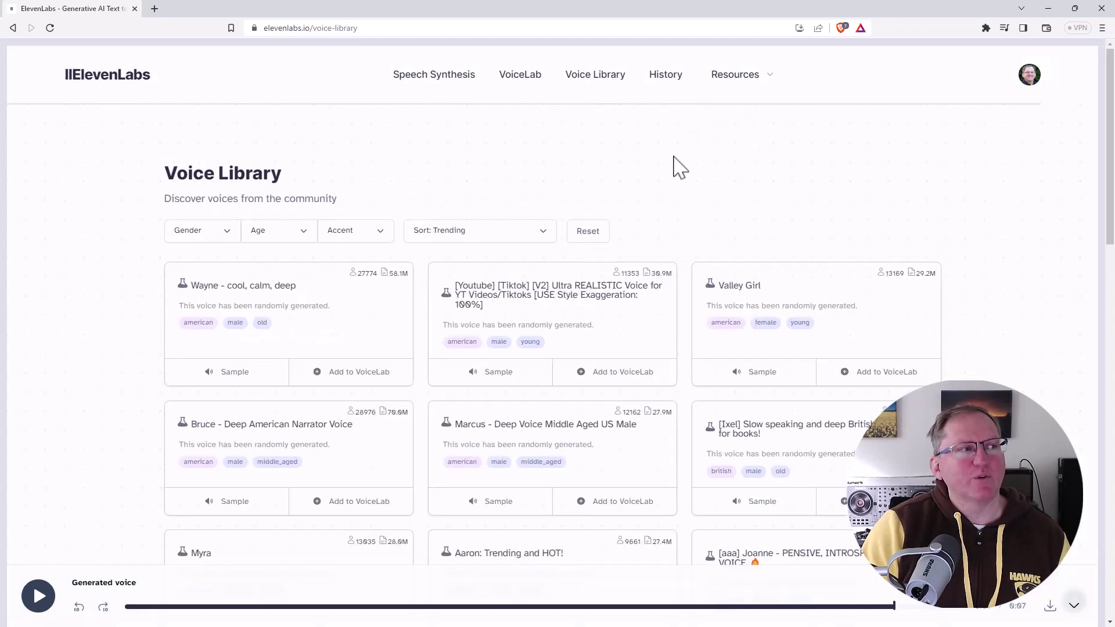
pyautogui.click(212, 234)
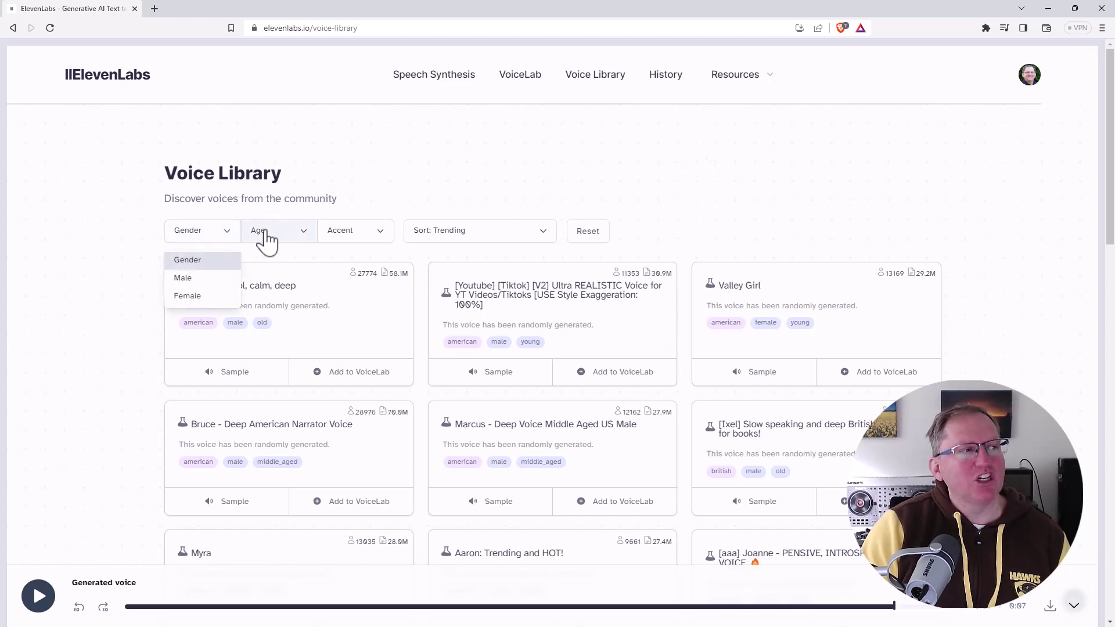
pyautogui.click(354, 237)
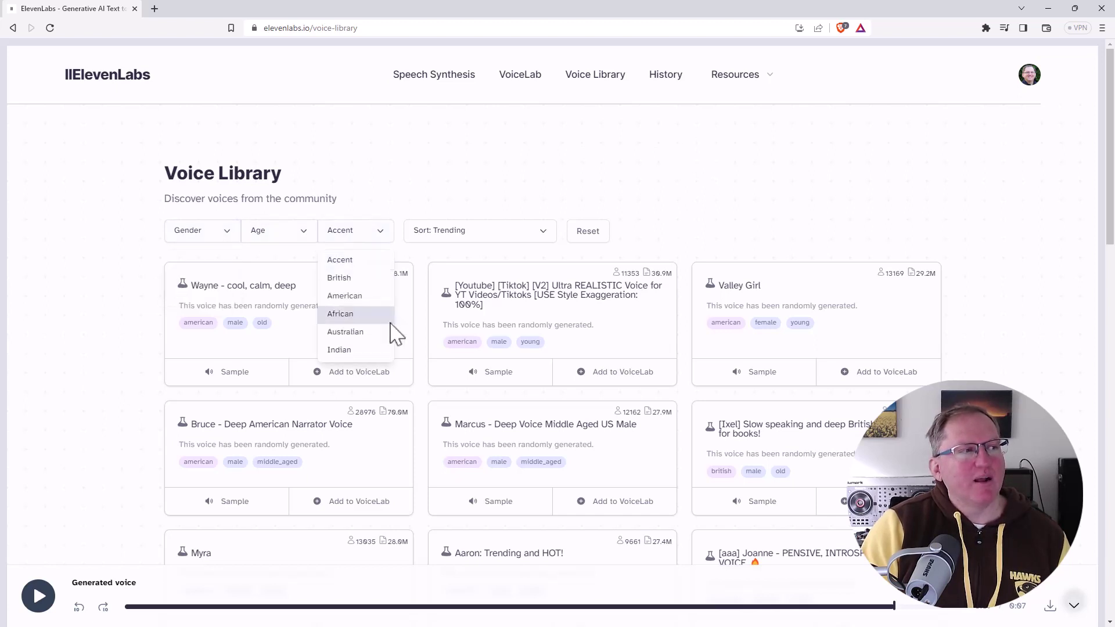
pyautogui.scroll(-1, 393, 331)
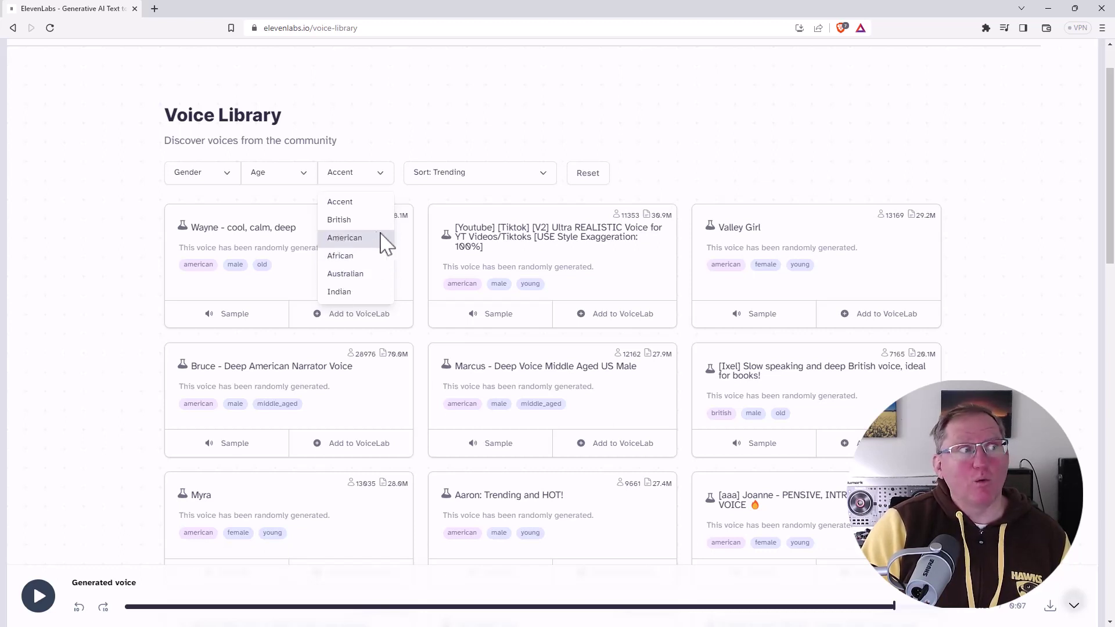
pyautogui.click(505, 128)
pyautogui.scroll(1, 706, 216)
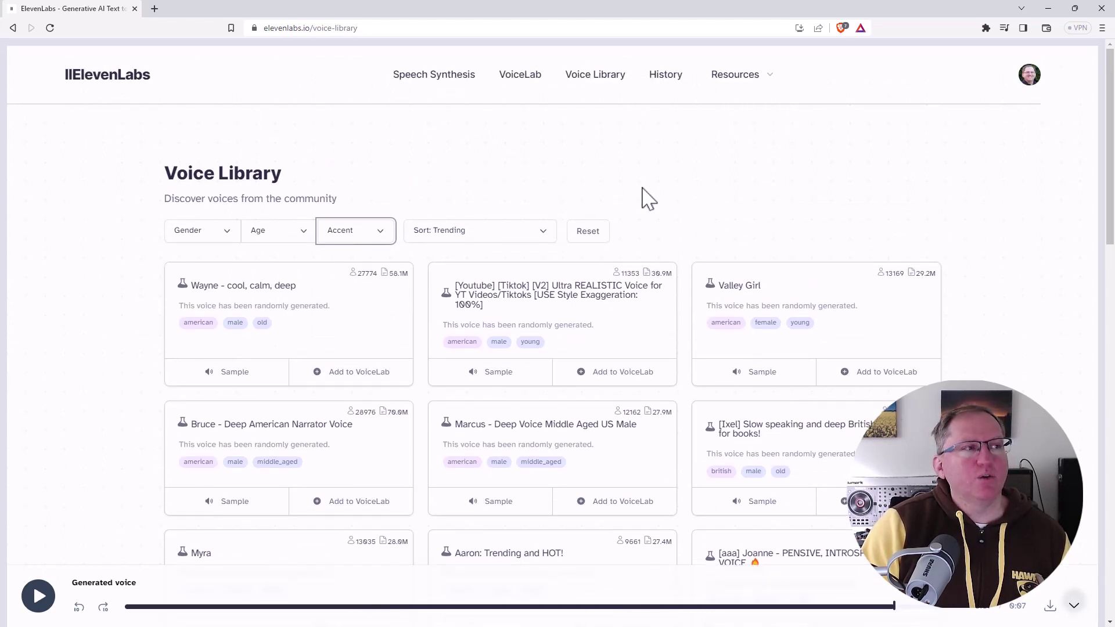